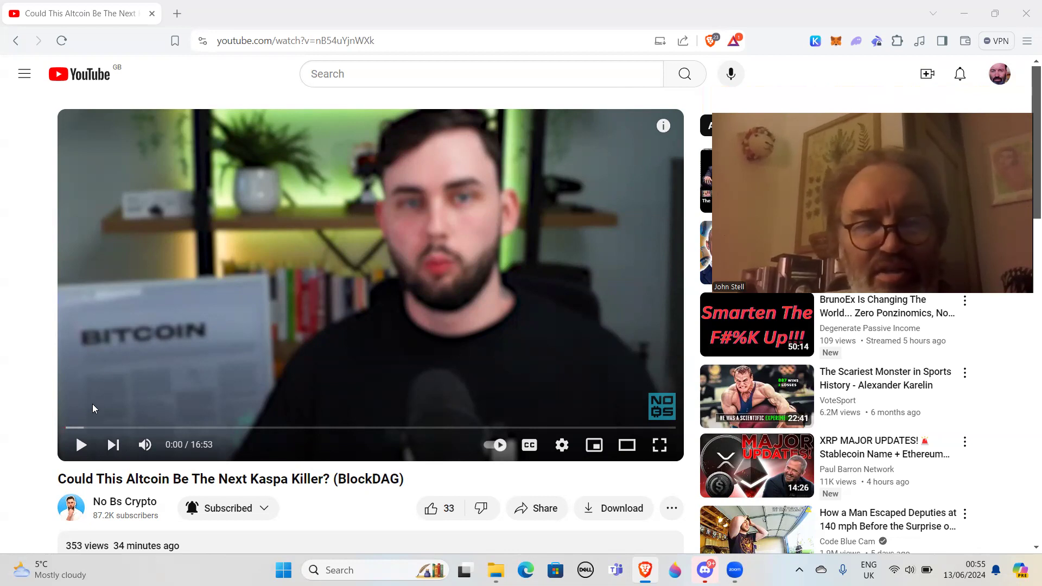
Step: Play the BlockDAG Kaspa Killer video and pause it at 0:08
{"action": "left_click", "coordinate": [82, 445]}
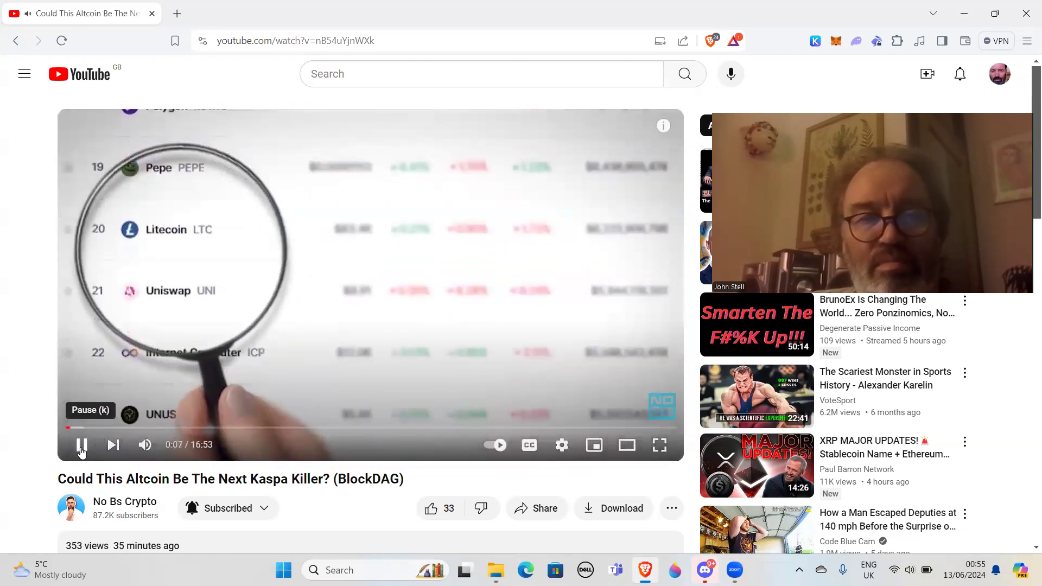
{"action": "left_click", "coordinate": [81, 446]}
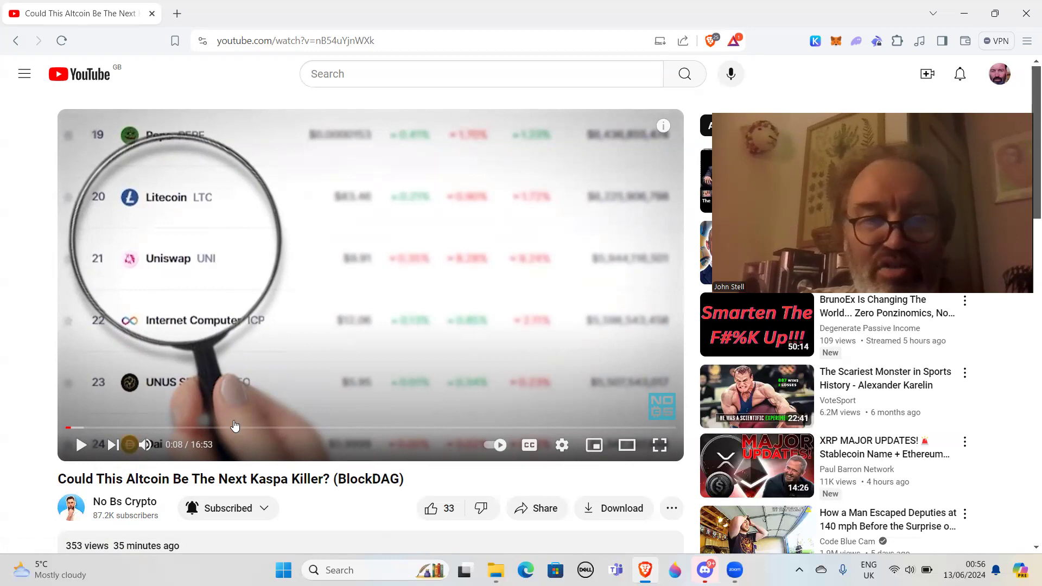
{"action": "scroll", "coordinate": [272, 400], "scroll_direction": "down", "scroll_amount": 2}
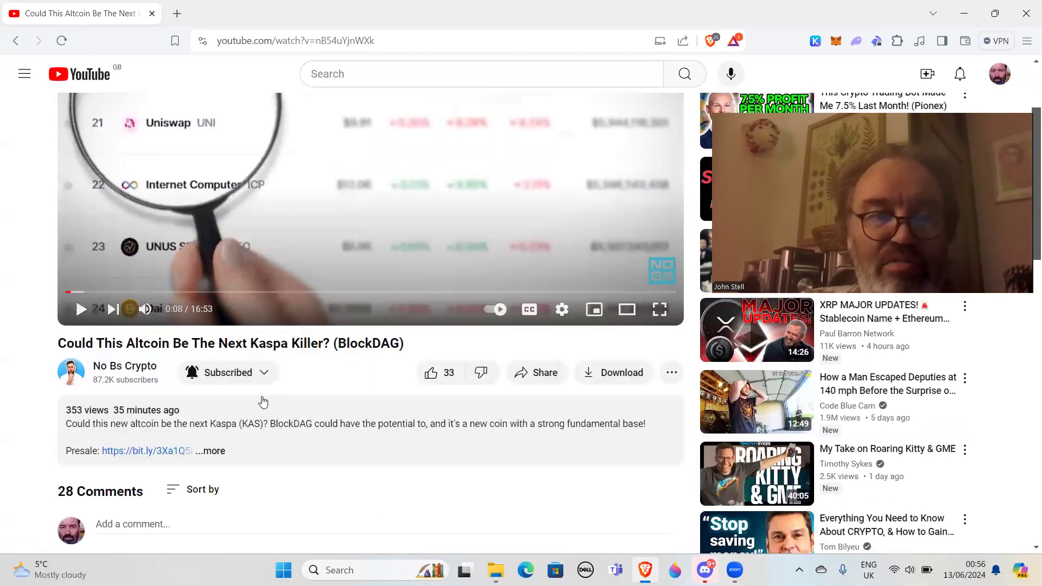
Step: Go to the No Bs Crypto channel page and show its Videos list
{"action": "left_click", "coordinate": [123, 365]}
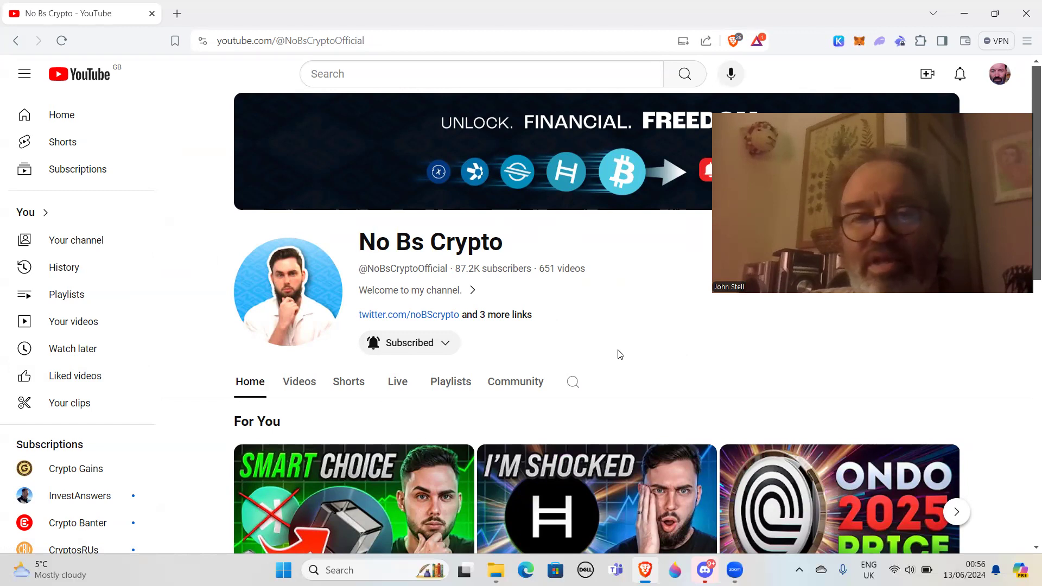
{"action": "scroll", "coordinate": [618, 354], "scroll_direction": "down", "scroll_amount": 1}
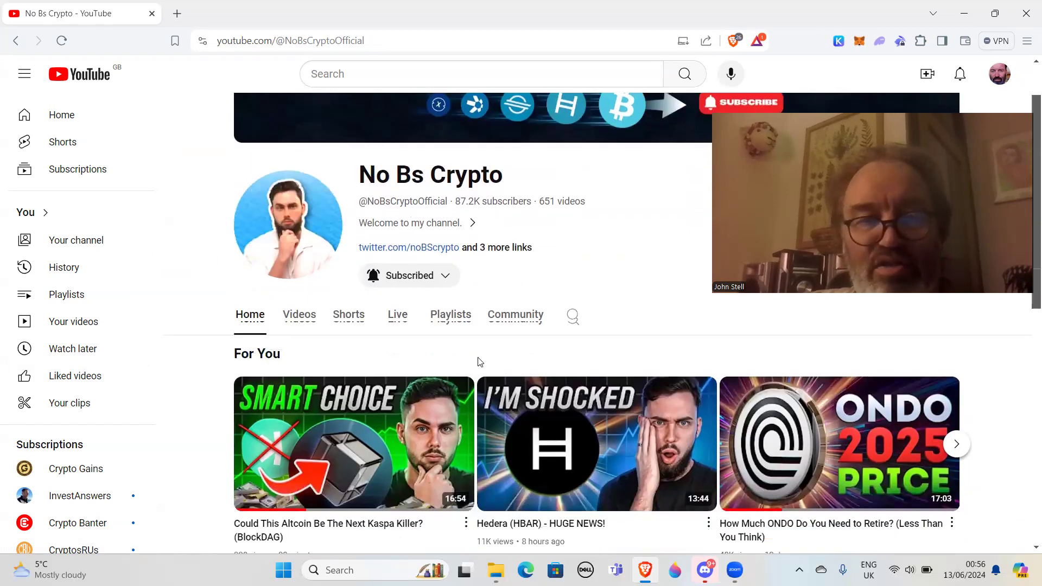
{"action": "left_click", "coordinate": [299, 314]}
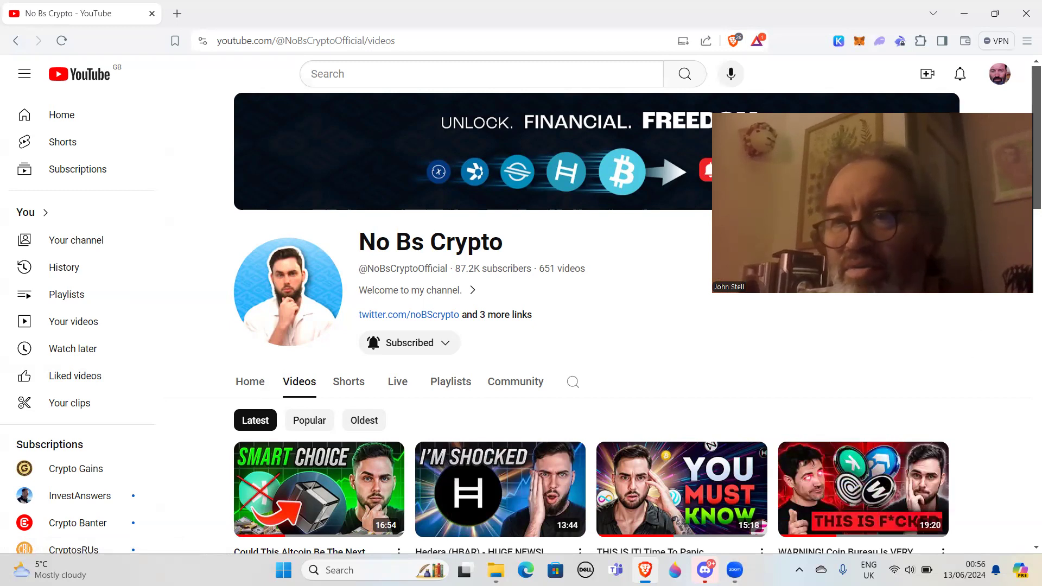
{"action": "scroll", "coordinate": [803, 488], "scroll_direction": "down", "scroll_amount": 1}
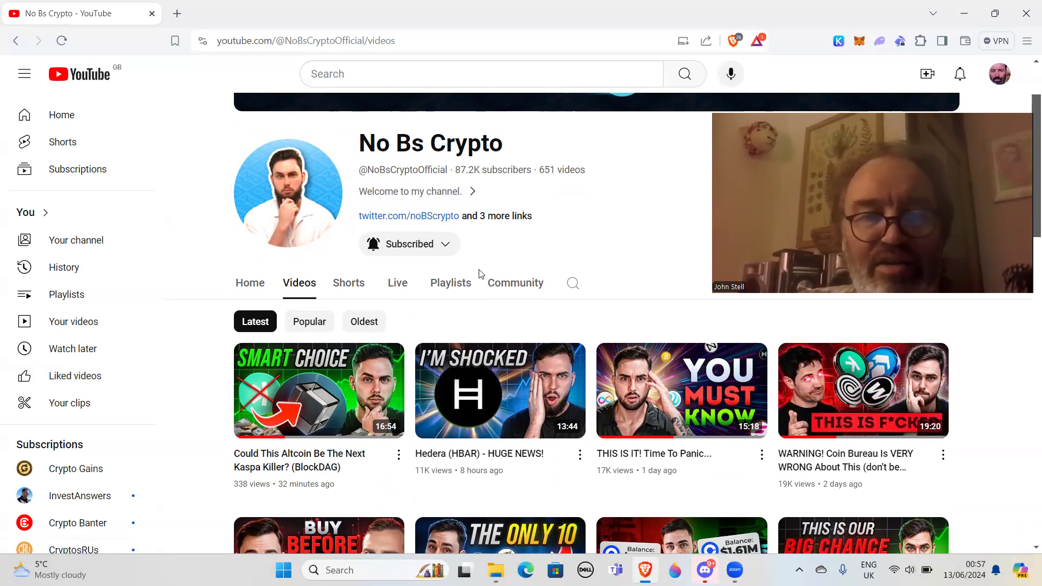
{"action": "mouse_move", "coordinate": [319, 489]}
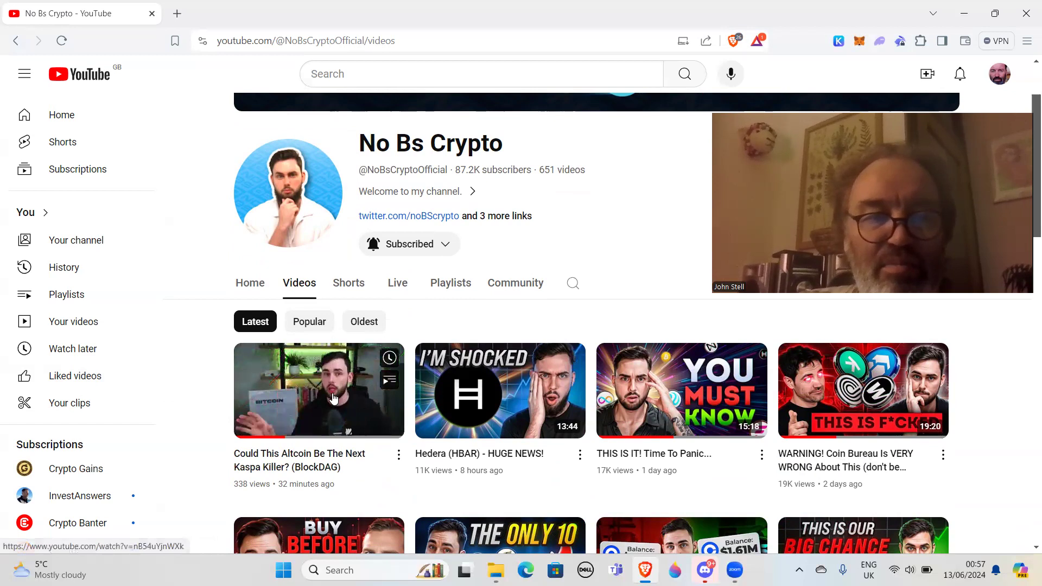
Step: Open the first listed BlockDAG video and pause it at 0:02
{"action": "left_click", "coordinate": [333, 398]}
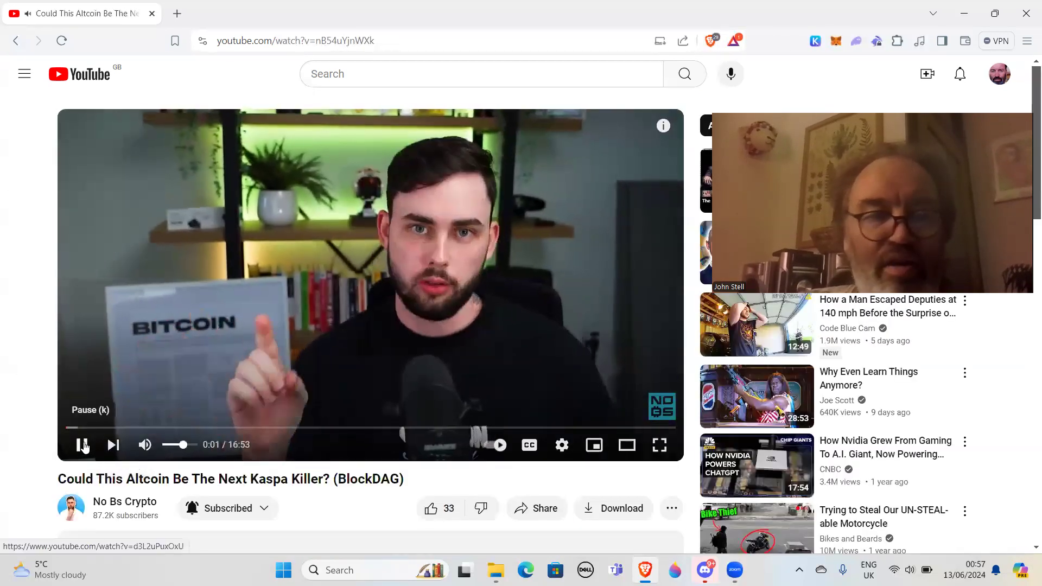
{"action": "left_click", "coordinate": [81, 445]}
{"action": "scroll", "coordinate": [326, 384], "scroll_direction": "down", "scroll_amount": 1}
{"action": "scroll", "coordinate": [326, 385], "scroll_direction": "down", "scroll_amount": 4}
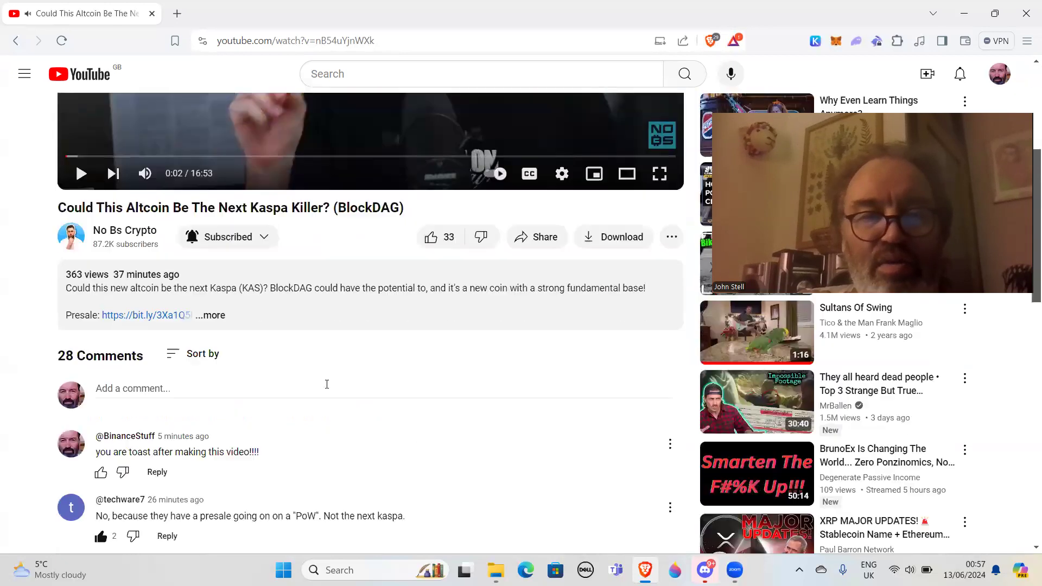
{"action": "scroll", "coordinate": [326, 384], "scroll_direction": "down", "scroll_amount": 2}
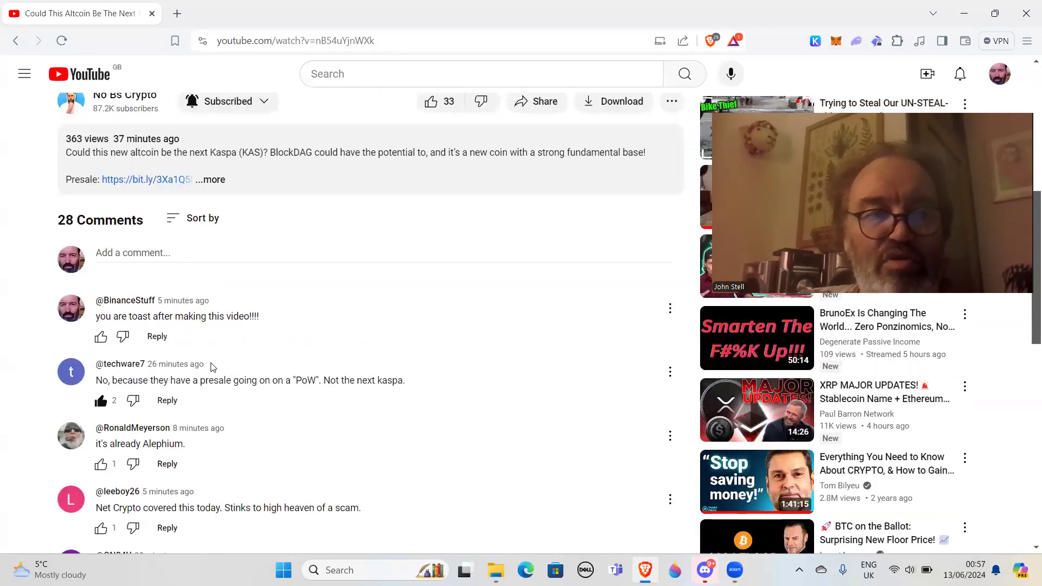
{"action": "scroll", "coordinate": [211, 367], "scroll_direction": "down", "scroll_amount": 1}
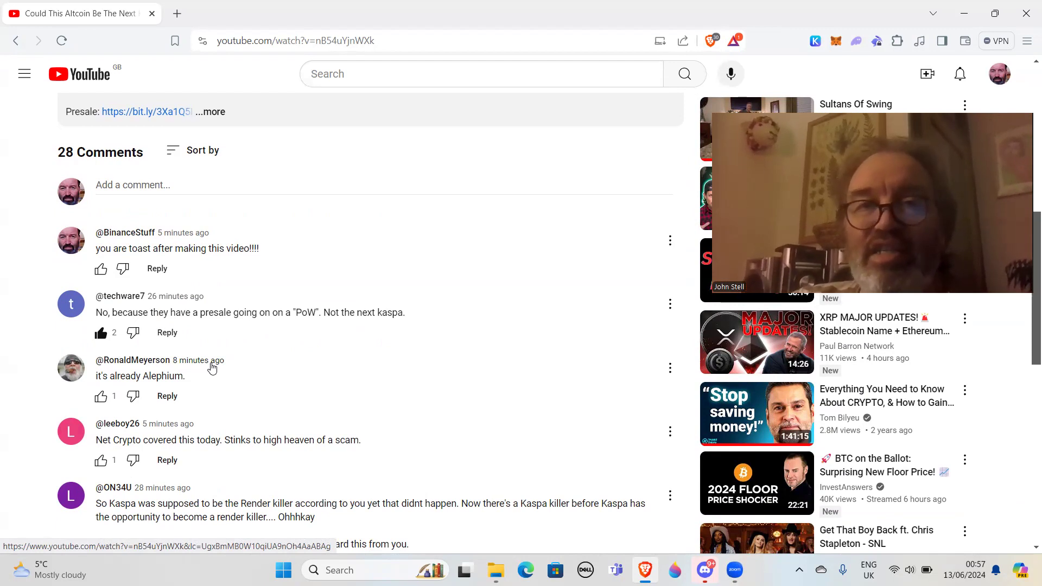
{"action": "scroll", "coordinate": [509, 303], "scroll_direction": "up", "scroll_amount": 2}
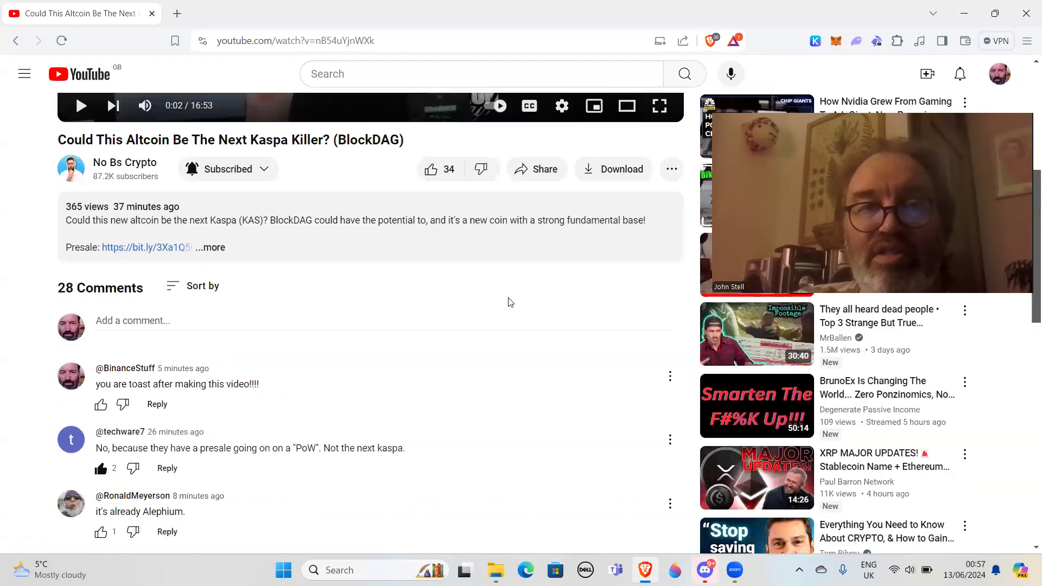
{"action": "scroll", "coordinate": [486, 314], "scroll_direction": "up", "scroll_amount": 2}
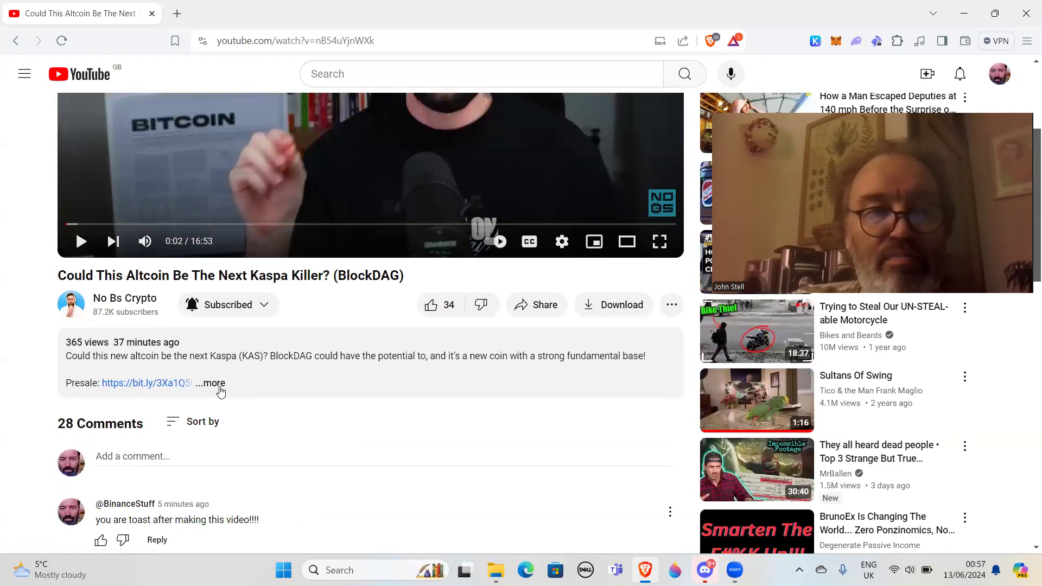
{"action": "scroll", "coordinate": [245, 391], "scroll_direction": "up", "scroll_amount": 3}
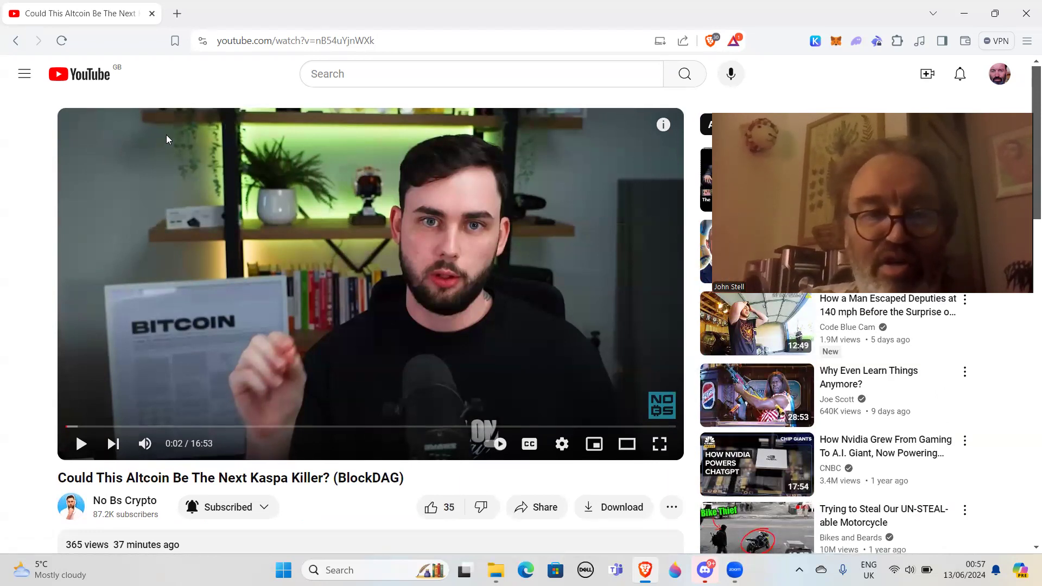
{"action": "scroll", "coordinate": [166, 138], "scroll_direction": "down", "scroll_amount": 3}
Step: Expand the BlockDAG video's full description showing the partnership line
{"action": "left_click", "coordinate": [215, 384]}
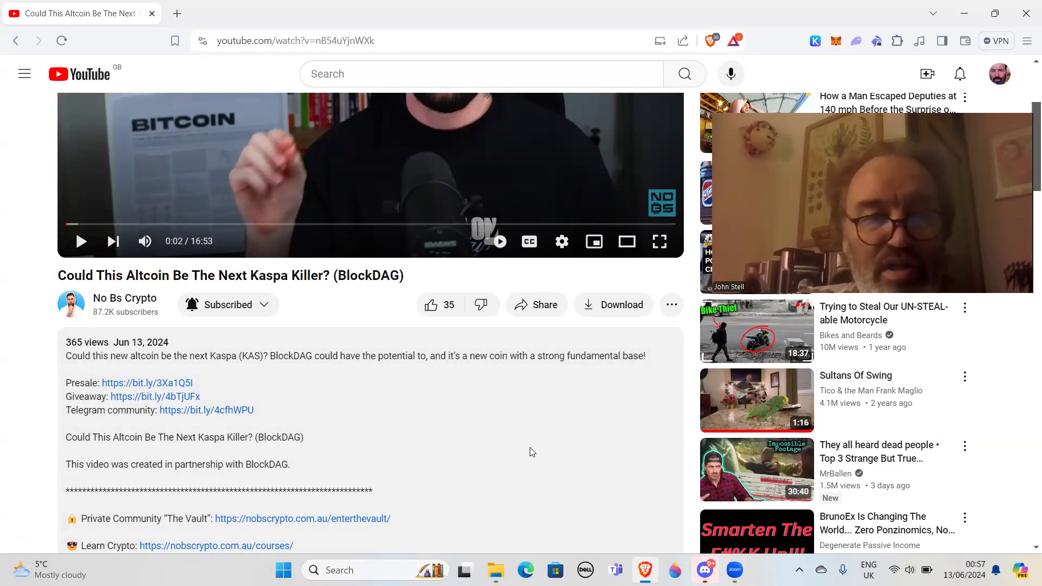
{"action": "scroll", "coordinate": [531, 452], "scroll_direction": "down", "scroll_amount": 3}
{"action": "scroll", "coordinate": [502, 451], "scroll_direction": "down", "scroll_amount": 3}
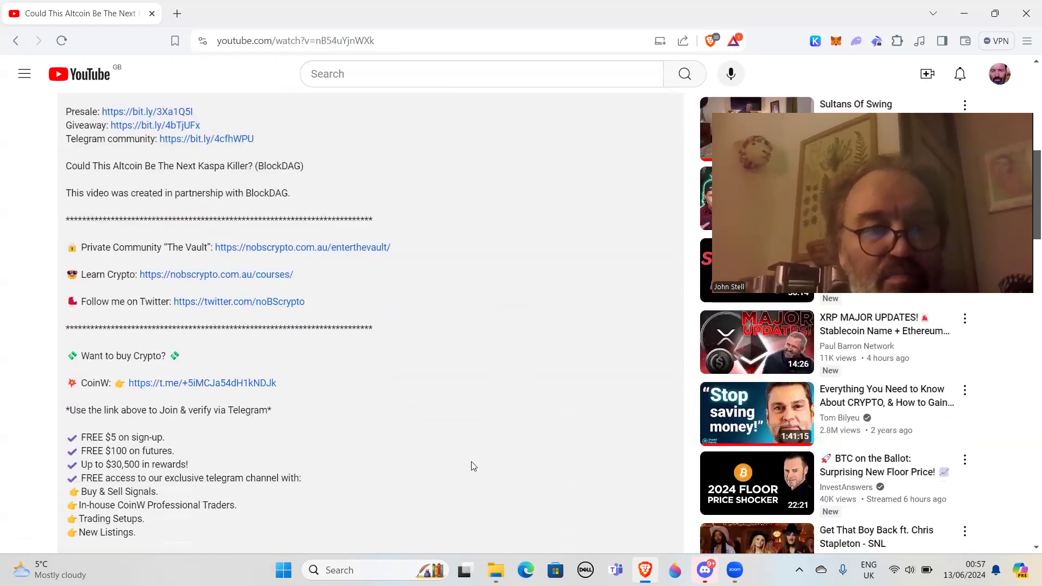
{"action": "scroll", "coordinate": [470, 466], "scroll_direction": "down", "scroll_amount": 1}
{"action": "scroll", "coordinate": [407, 439], "scroll_direction": "down", "scroll_amount": 1}
{"action": "scroll", "coordinate": [333, 421], "scroll_direction": "down", "scroll_amount": 2}
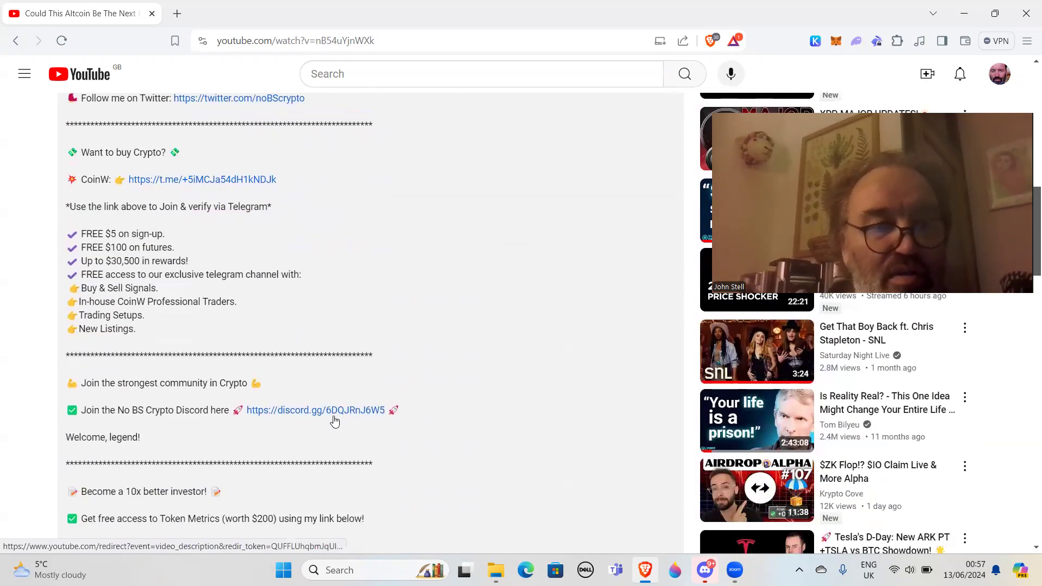
{"action": "scroll", "coordinate": [333, 420], "scroll_direction": "down", "scroll_amount": 2}
{"action": "scroll", "coordinate": [333, 416], "scroll_direction": "down", "scroll_amount": 2}
{"action": "scroll", "coordinate": [332, 416], "scroll_direction": "down", "scroll_amount": 1}
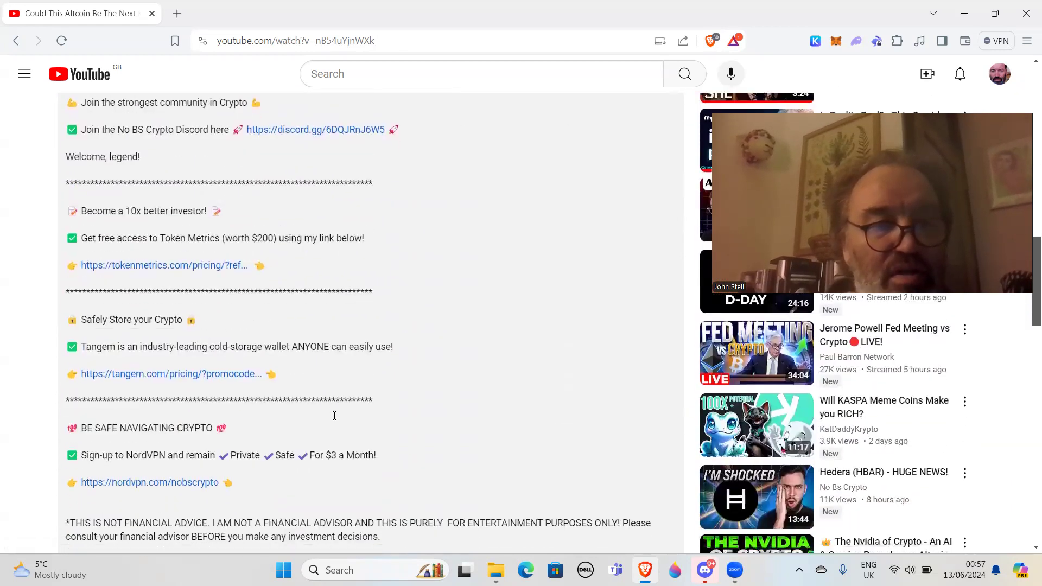
{"action": "scroll", "coordinate": [333, 416], "scroll_direction": "down", "scroll_amount": 2}
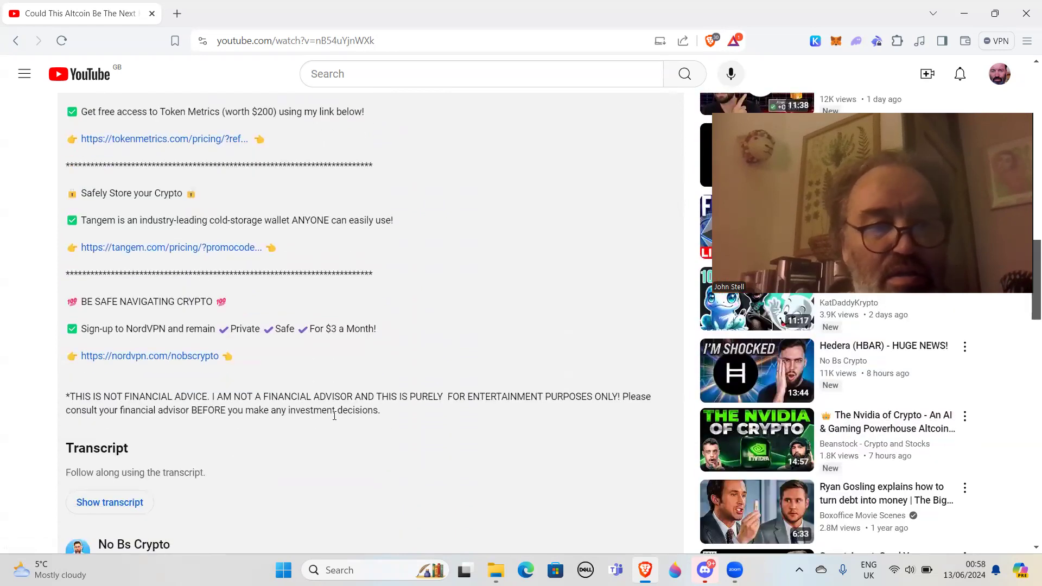
{"action": "scroll", "coordinate": [334, 417], "scroll_direction": "down", "scroll_amount": 2}
{"action": "scroll", "coordinate": [334, 419], "scroll_direction": "down", "scroll_amount": 2}
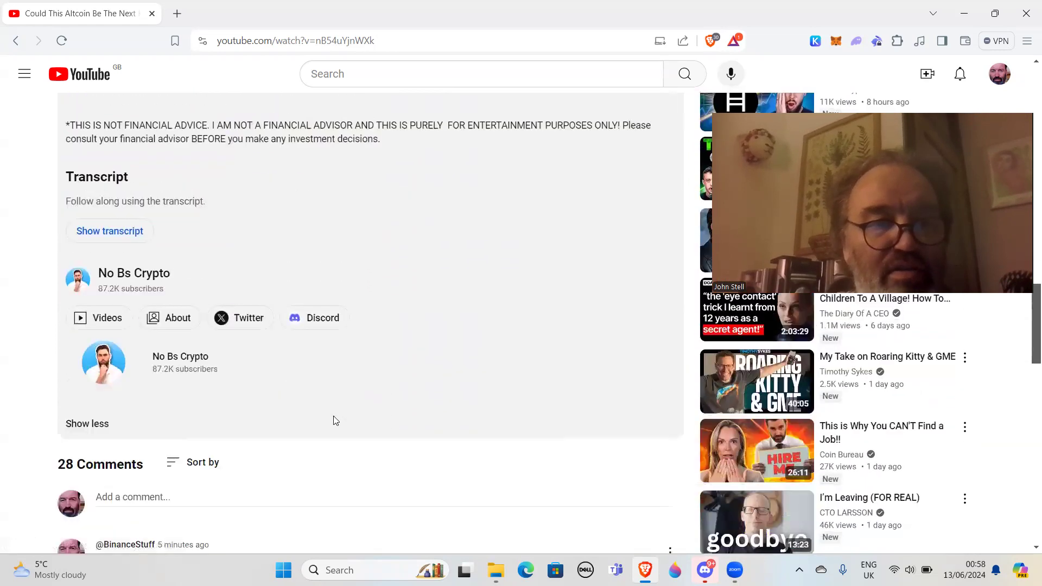
{"action": "scroll", "coordinate": [333, 421], "scroll_direction": "up", "scroll_amount": 2}
{"action": "scroll", "coordinate": [333, 420], "scroll_direction": "up", "scroll_amount": 3}
{"action": "scroll", "coordinate": [333, 421], "scroll_direction": "up", "scroll_amount": 1}
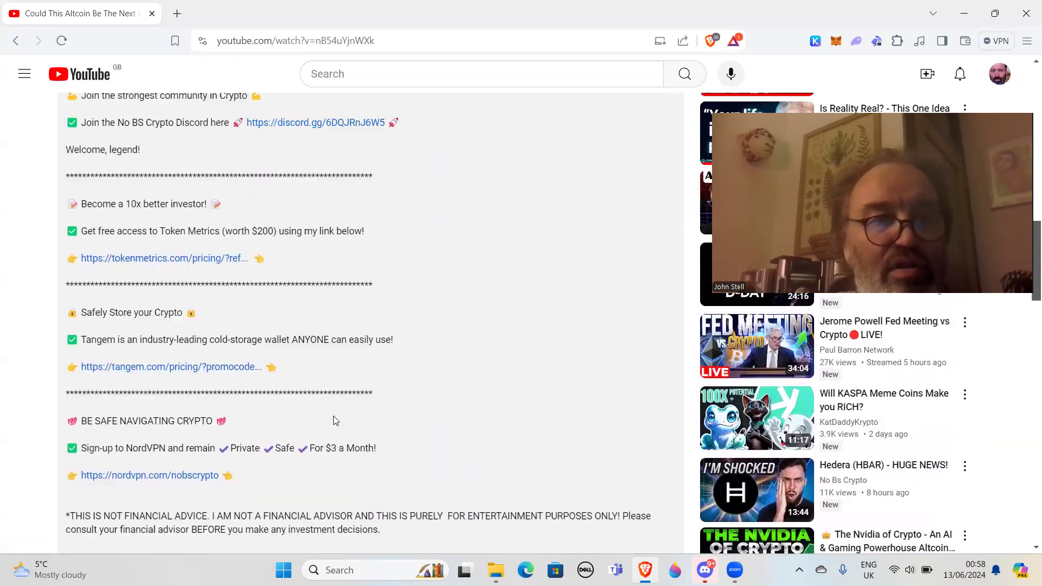
{"action": "scroll", "coordinate": [333, 421], "scroll_direction": "up", "scroll_amount": 1}
{"action": "scroll", "coordinate": [333, 421], "scroll_direction": "up", "scroll_amount": 3}
{"action": "scroll", "coordinate": [334, 421], "scroll_direction": "up", "scroll_amount": 1}
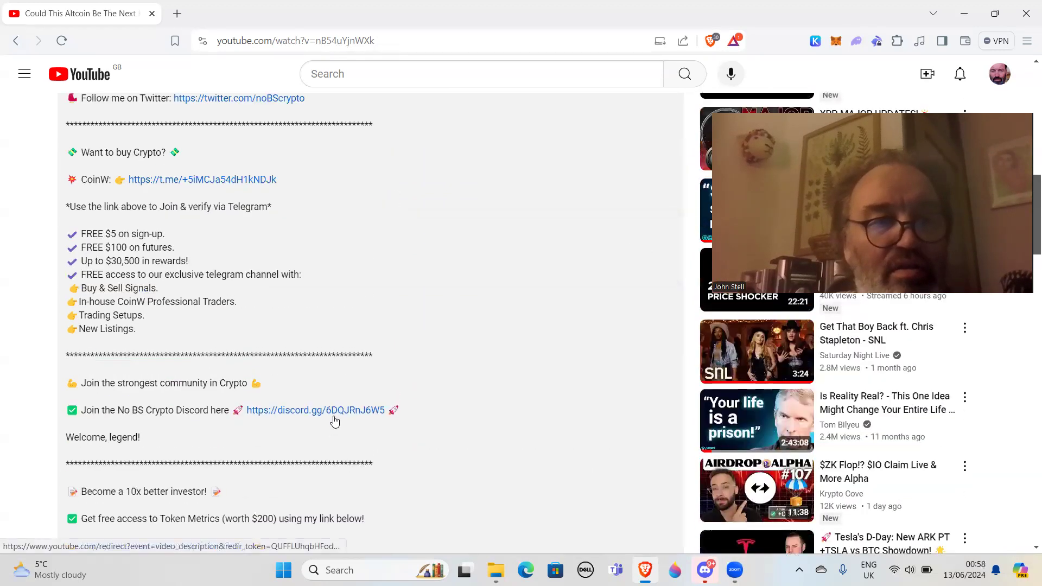
{"action": "scroll", "coordinate": [334, 421], "scroll_direction": "up", "scroll_amount": 2}
{"action": "scroll", "coordinate": [333, 421], "scroll_direction": "up", "scroll_amount": 2}
{"action": "scroll", "coordinate": [333, 421], "scroll_direction": "up", "scroll_amount": 1}
{"action": "scroll", "coordinate": [333, 421], "scroll_direction": "up", "scroll_amount": 2}
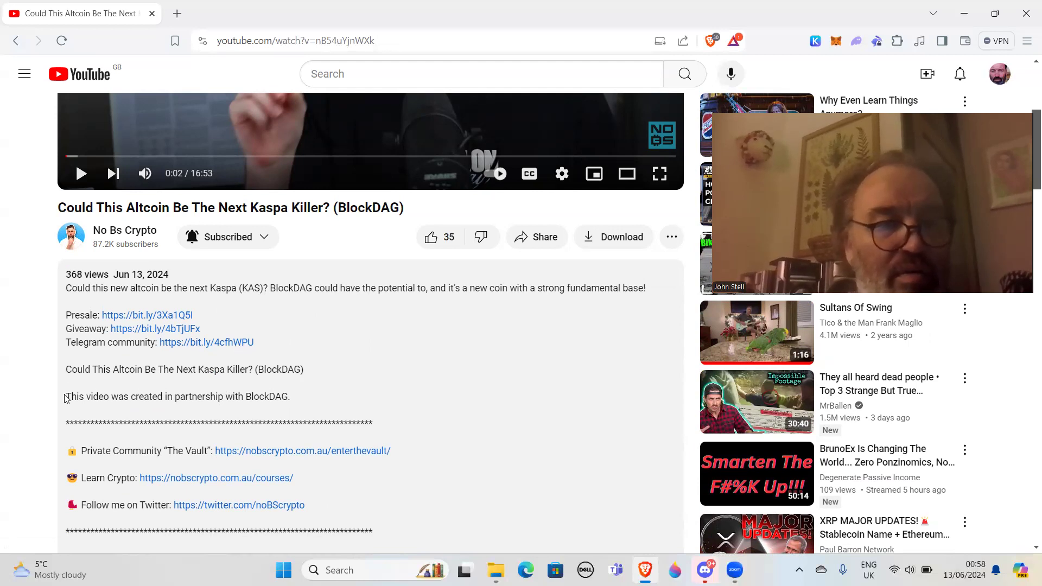
Step: Highlight the description from the title line through 'This video was created in partnership with BlockDAG.'
{"action": "left_click_drag", "start_coordinate": [67, 396], "coordinate": [284, 411]}
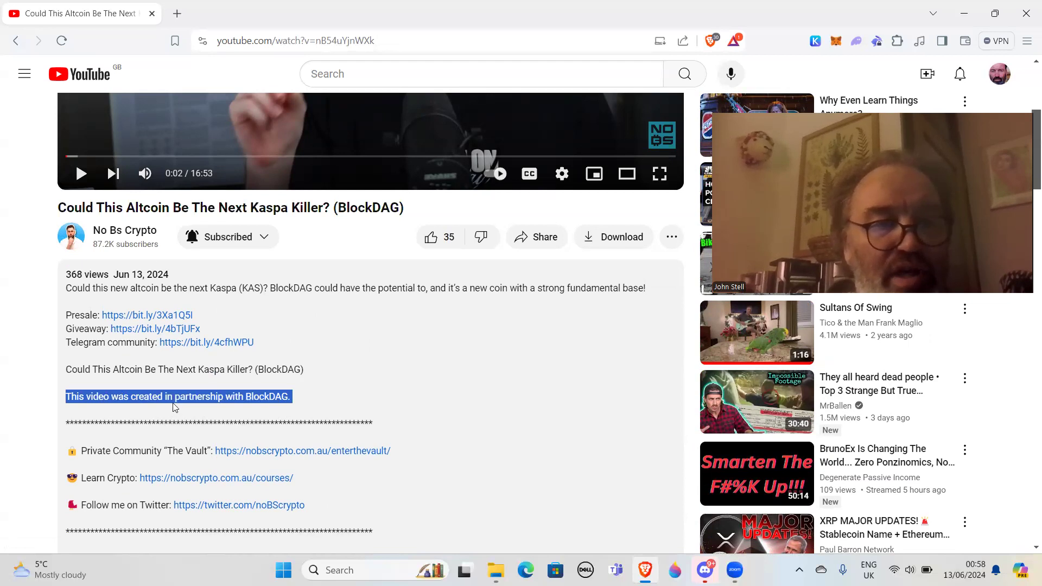
{"action": "left_click", "coordinate": [334, 405]}
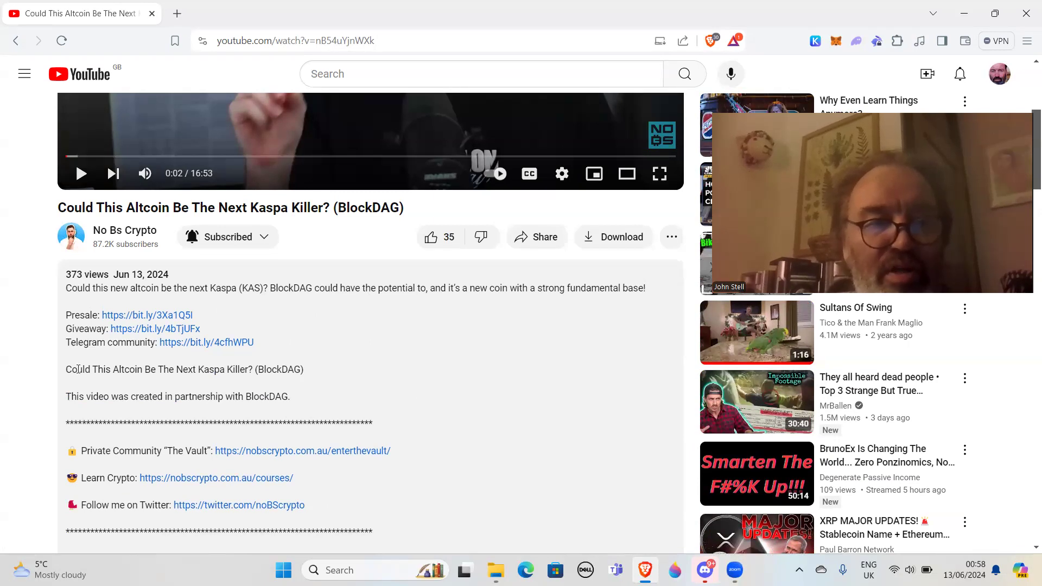
{"action": "left_click_drag", "start_coordinate": [66, 368], "coordinate": [293, 399]}
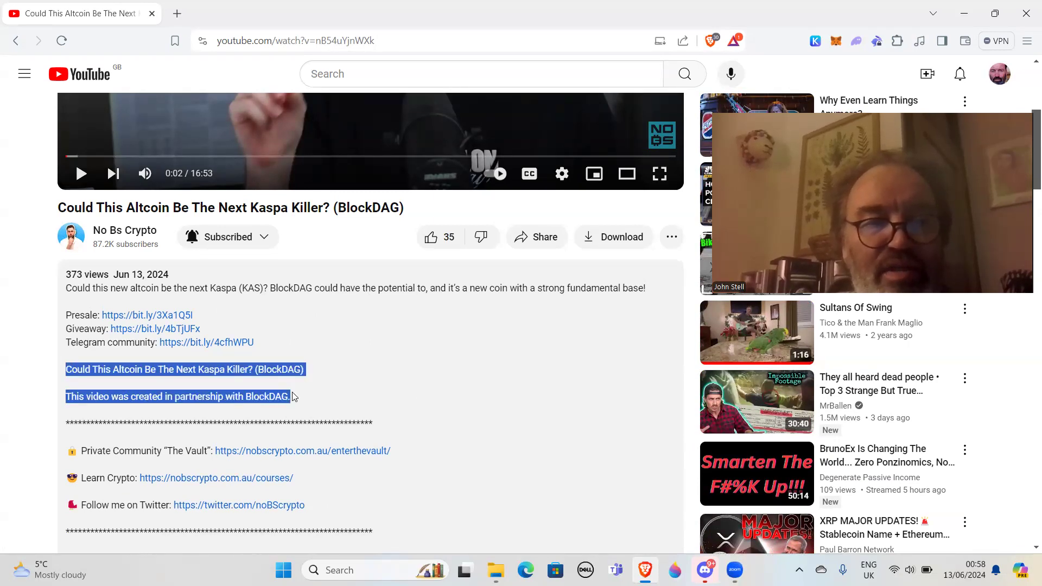
{"action": "scroll", "coordinate": [380, 392], "scroll_direction": "up", "scroll_amount": 3}
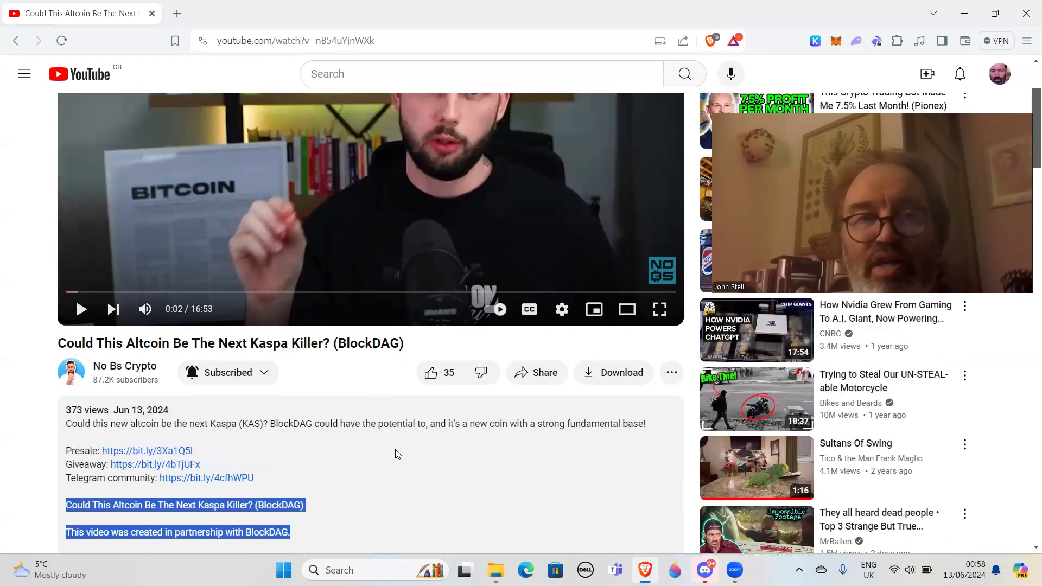
{"action": "scroll", "coordinate": [394, 446], "scroll_direction": "up", "scroll_amount": 3}
{"action": "scroll", "coordinate": [265, 389], "scroll_direction": "down", "scroll_amount": 2}
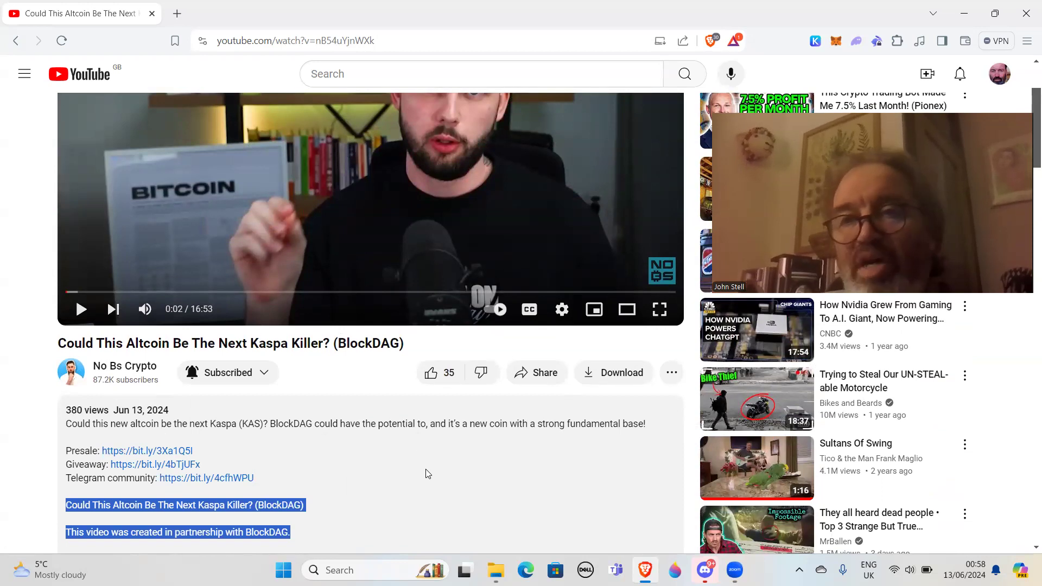
{"action": "scroll", "coordinate": [426, 473], "scroll_direction": "down", "scroll_amount": 1}
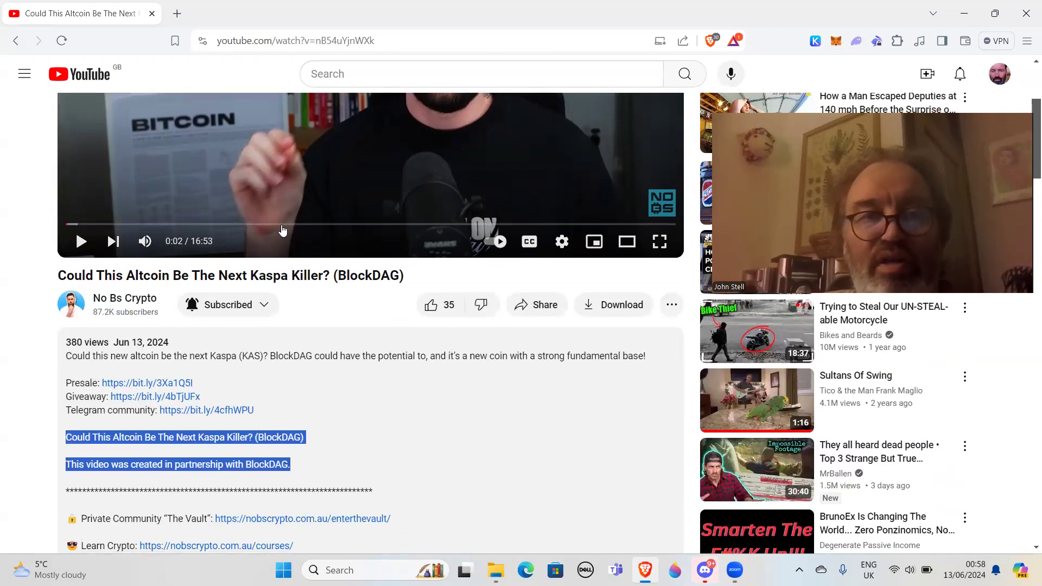
{"action": "mouse_move", "coordinate": [280, 224]}
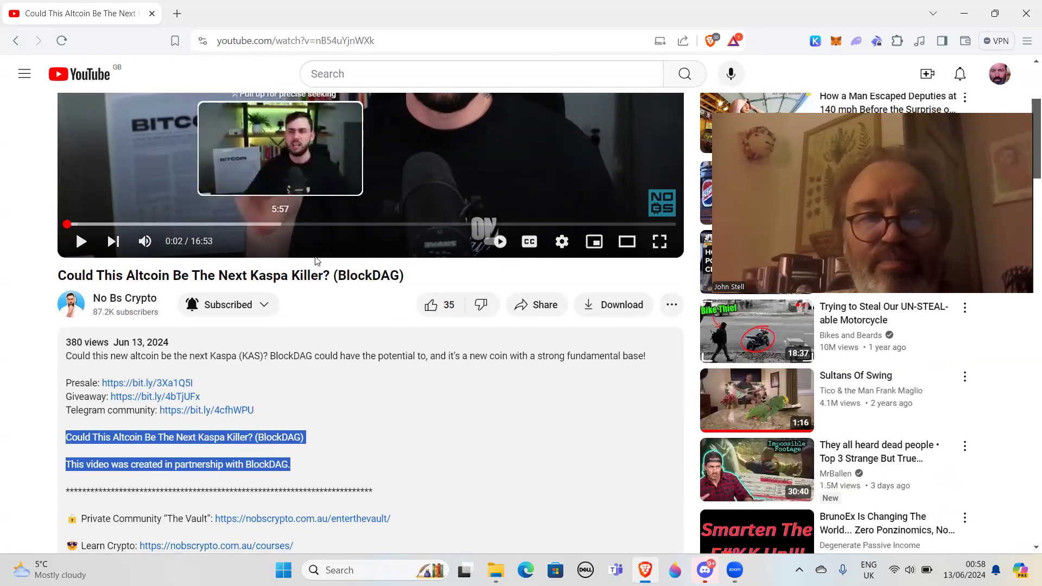
{"action": "scroll", "coordinate": [480, 499], "scroll_direction": "down", "scroll_amount": 4}
{"action": "scroll", "coordinate": [480, 498], "scroll_direction": "down", "scroll_amount": 2}
{"action": "scroll", "coordinate": [481, 498], "scroll_direction": "down", "scroll_amount": 5}
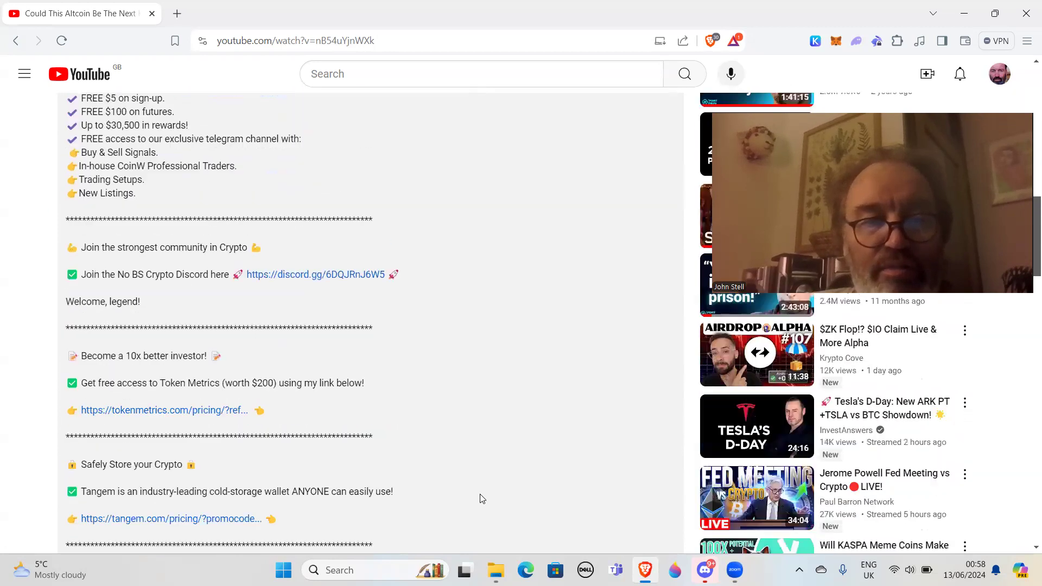
{"action": "scroll", "coordinate": [480, 498], "scroll_direction": "down", "scroll_amount": 2}
{"action": "scroll", "coordinate": [480, 498], "scroll_direction": "down", "scroll_amount": 3}
{"action": "scroll", "coordinate": [480, 497], "scroll_direction": "down", "scroll_amount": 5}
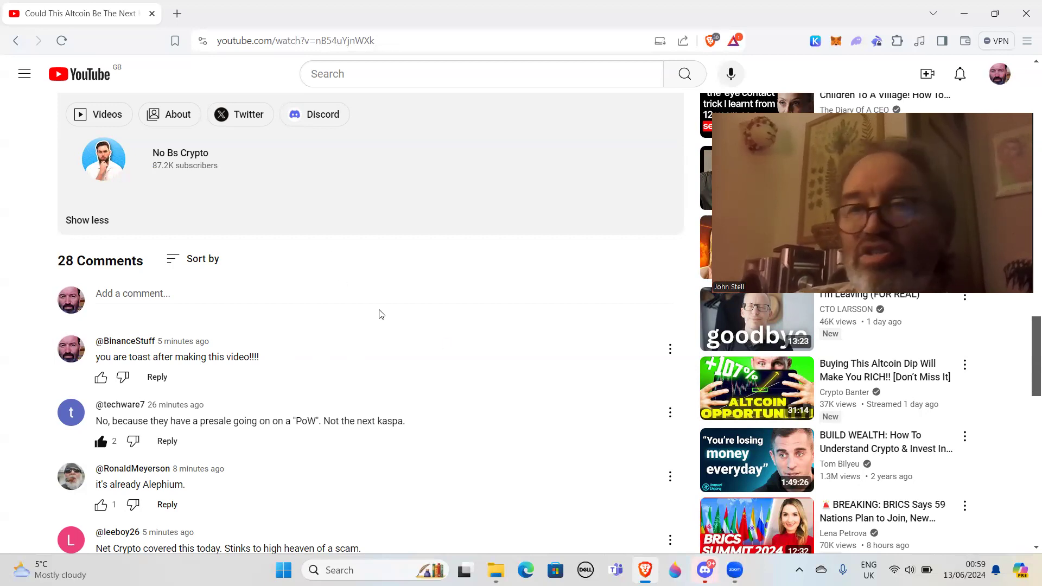
{"action": "scroll", "coordinate": [400, 354], "scroll_direction": "up", "scroll_amount": 1}
{"action": "scroll", "coordinate": [401, 354], "scroll_direction": "up", "scroll_amount": 3}
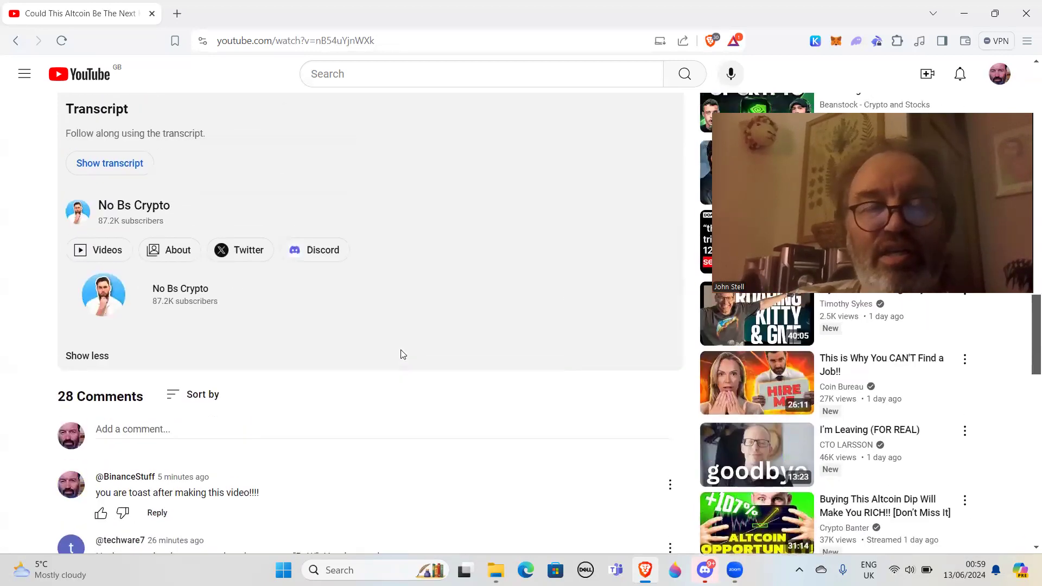
{"action": "scroll", "coordinate": [401, 354], "scroll_direction": "up", "scroll_amount": 3}
{"action": "scroll", "coordinate": [401, 354], "scroll_direction": "up", "scroll_amount": 4}
{"action": "scroll", "coordinate": [426, 349], "scroll_direction": "up", "scroll_amount": 3}
{"action": "scroll", "coordinate": [426, 348], "scroll_direction": "up", "scroll_amount": 3}
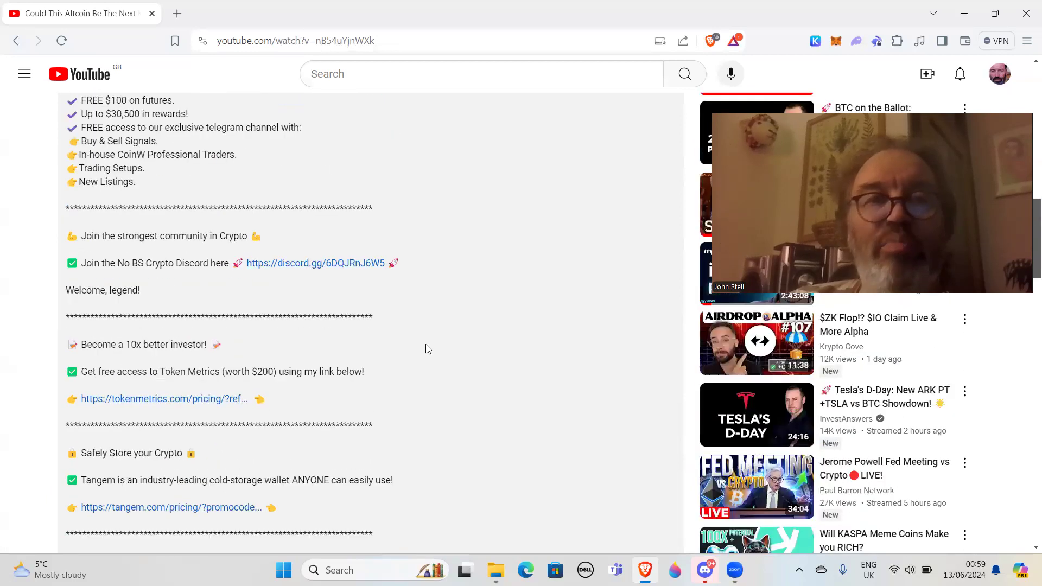
{"action": "scroll", "coordinate": [424, 348], "scroll_direction": "up", "scroll_amount": 3}
{"action": "scroll", "coordinate": [426, 349], "scroll_direction": "up", "scroll_amount": 3}
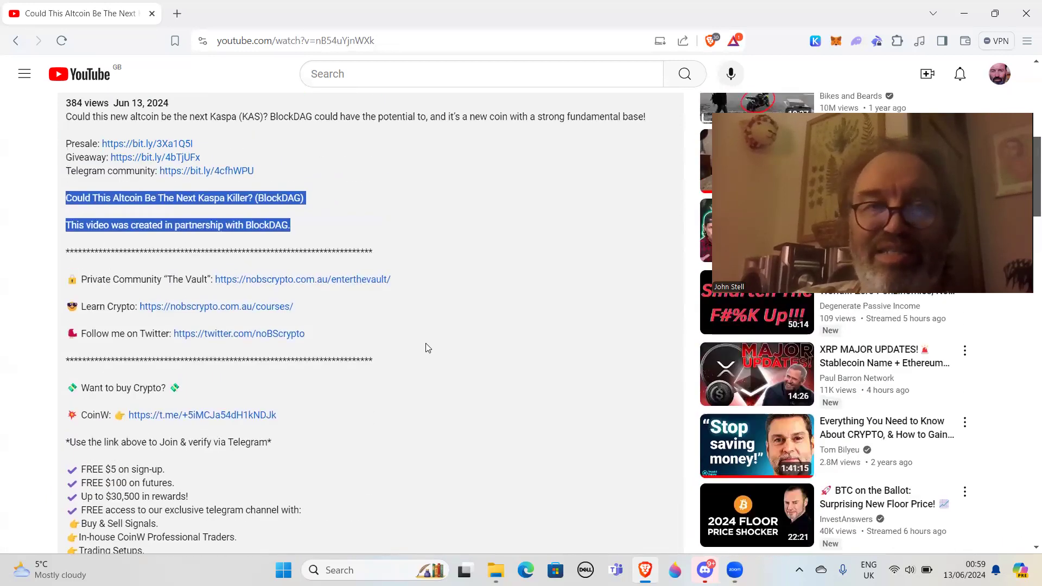
{"action": "scroll", "coordinate": [425, 348], "scroll_direction": "up", "scroll_amount": 3}
{"action": "scroll", "coordinate": [488, 350], "scroll_direction": "up", "scroll_amount": 4}
{"action": "scroll", "coordinate": [417, 314], "scroll_direction": "up", "scroll_amount": 3}
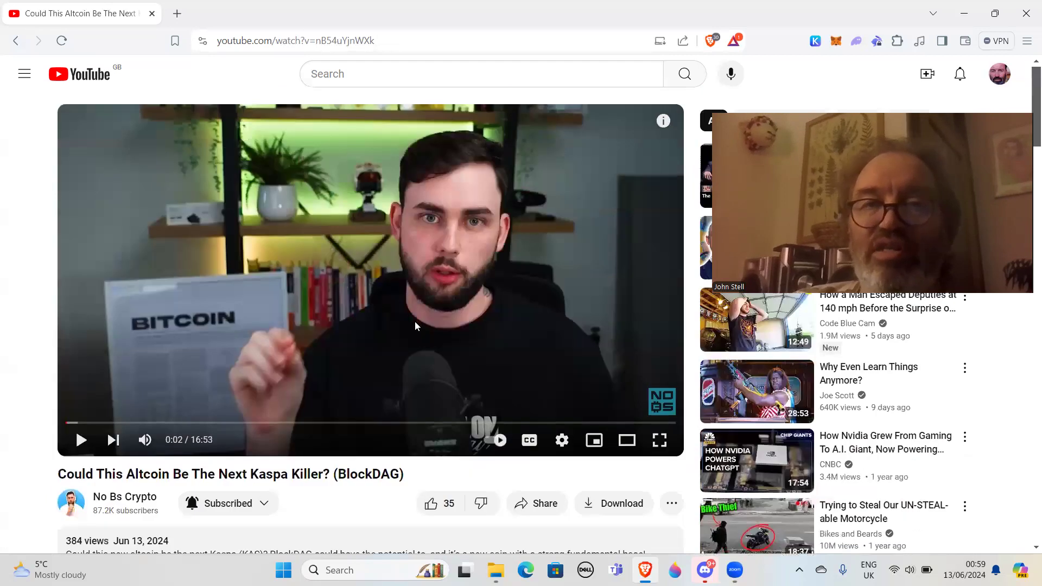
{"action": "scroll", "coordinate": [414, 321], "scroll_direction": "up", "scroll_amount": 2}
{"action": "scroll", "coordinate": [411, 322], "scroll_direction": "down", "scroll_amount": 1}
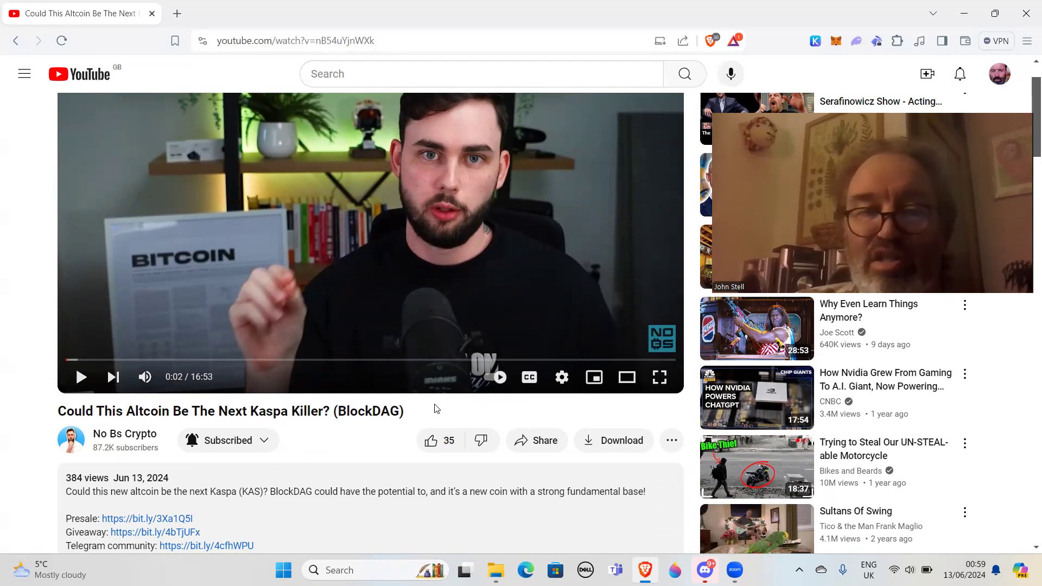
{"action": "scroll", "coordinate": [434, 409], "scroll_direction": "down", "scroll_amount": 1}
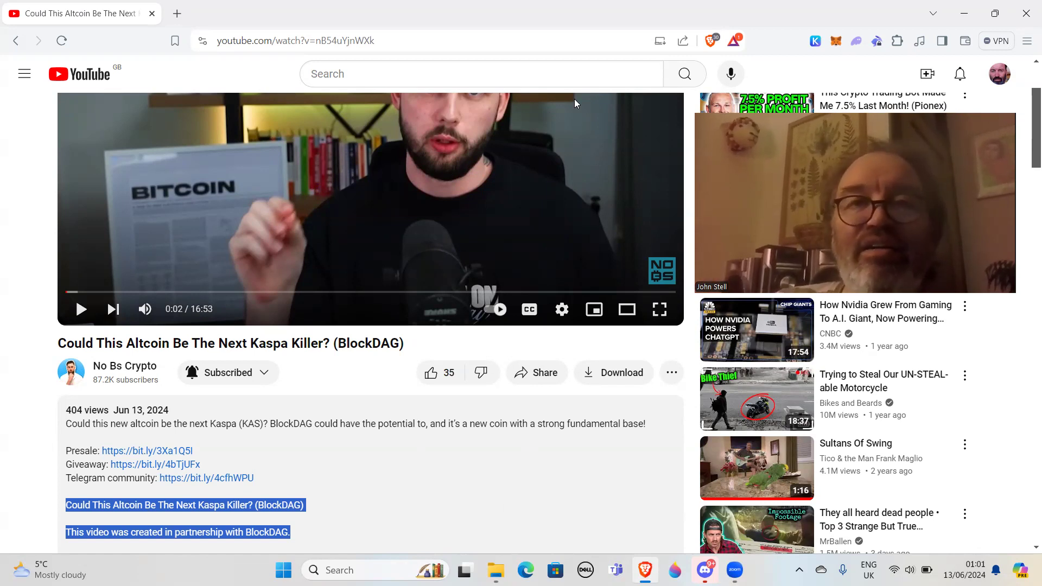
Step: Switch focus away from the browser with Alt+Tab, keeping the lines highlighted
{"action": "key", "text": "alt+Tab"}
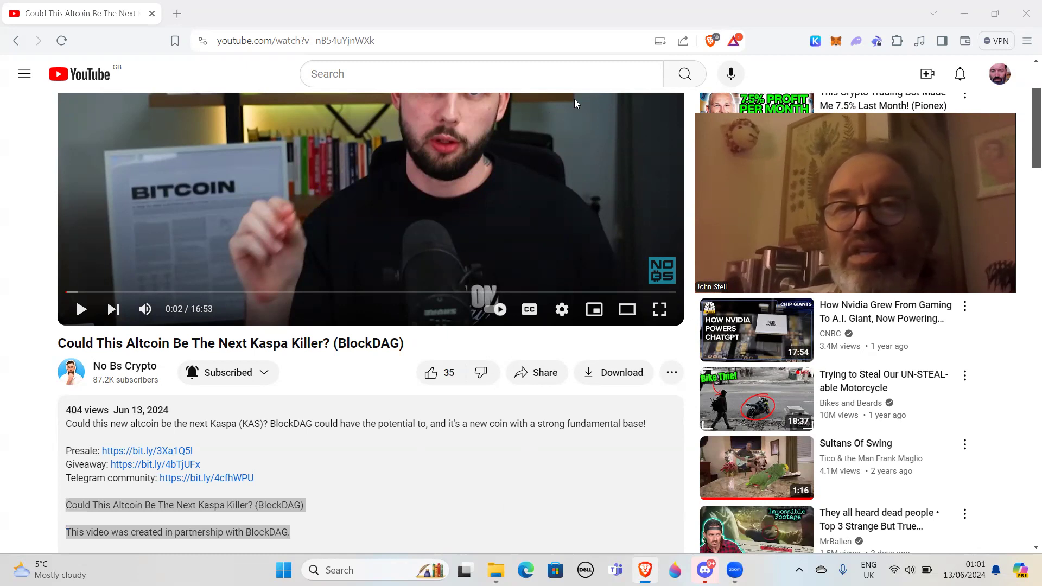